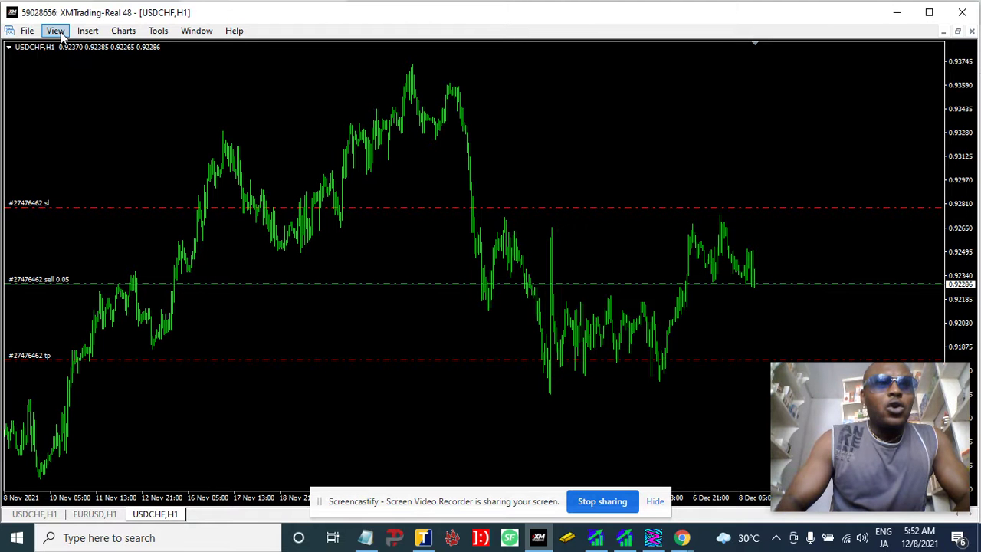
Look through the View and Insert menus without adding anything.
click(57, 32)
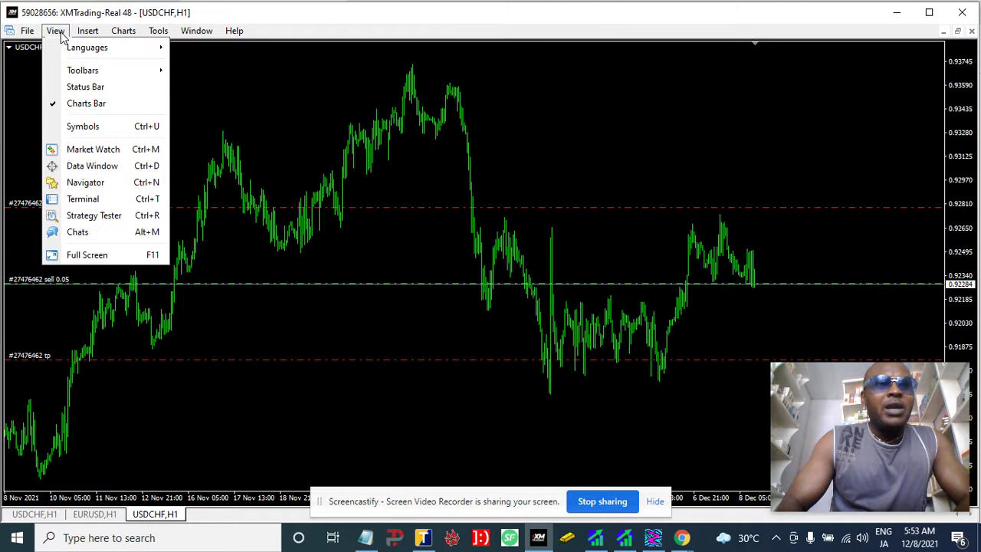
click(61, 35)
click(89, 32)
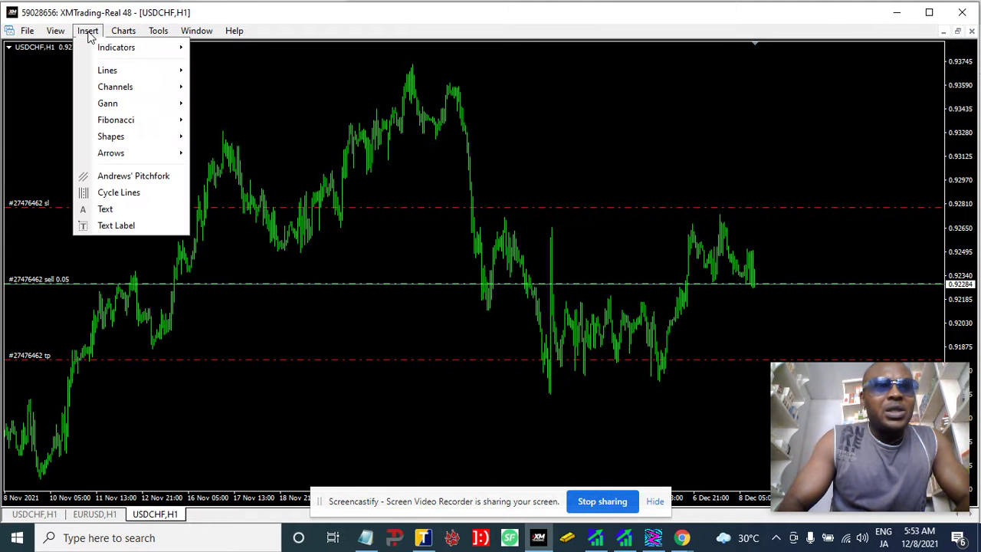
click(89, 32)
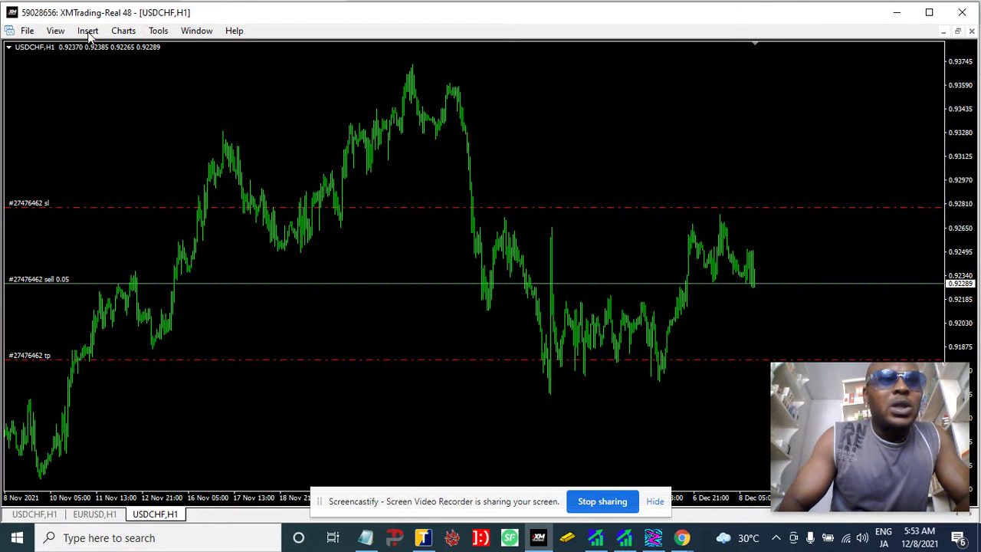
Draw a trendline from the mid-November high rightward across the top of the chart.
click(89, 35)
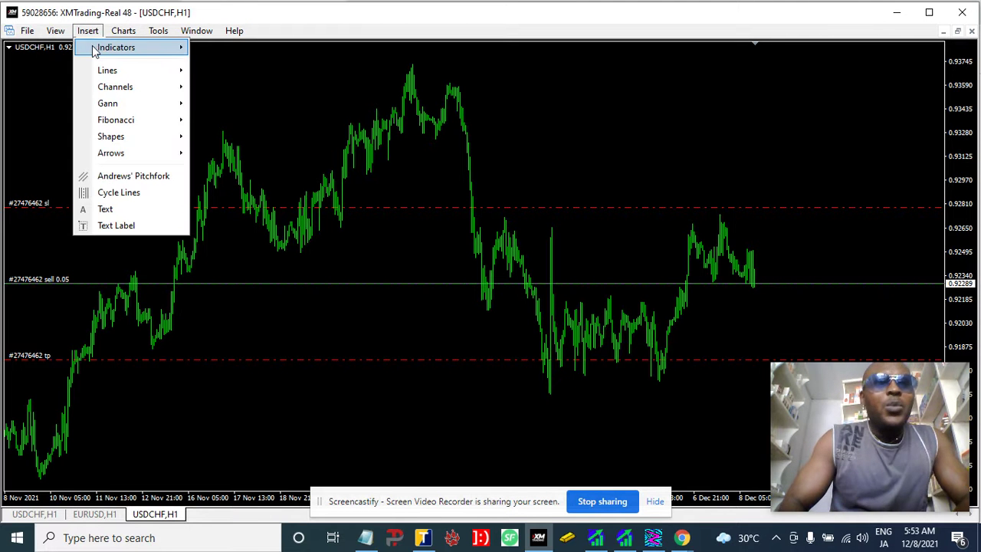
mouse_move(113, 74)
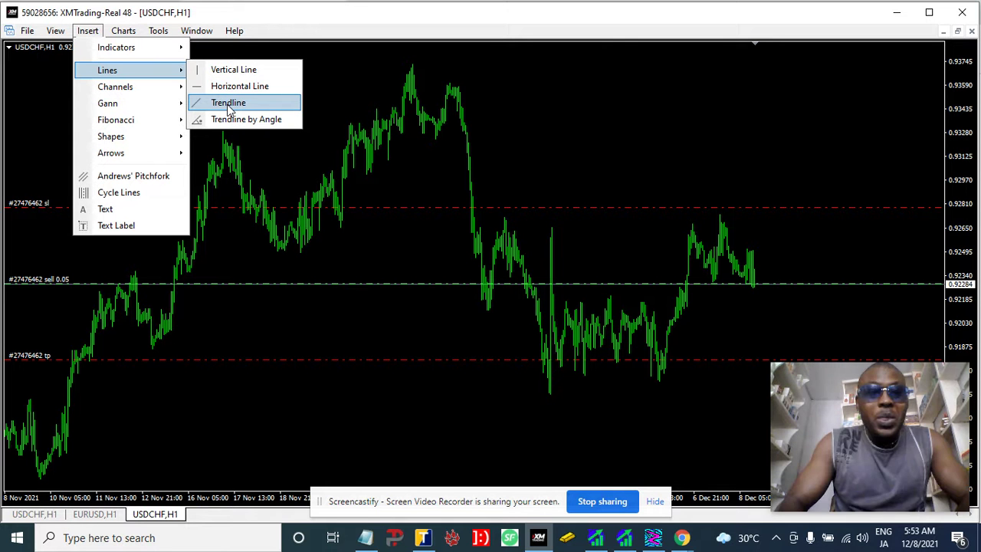
click(227, 104)
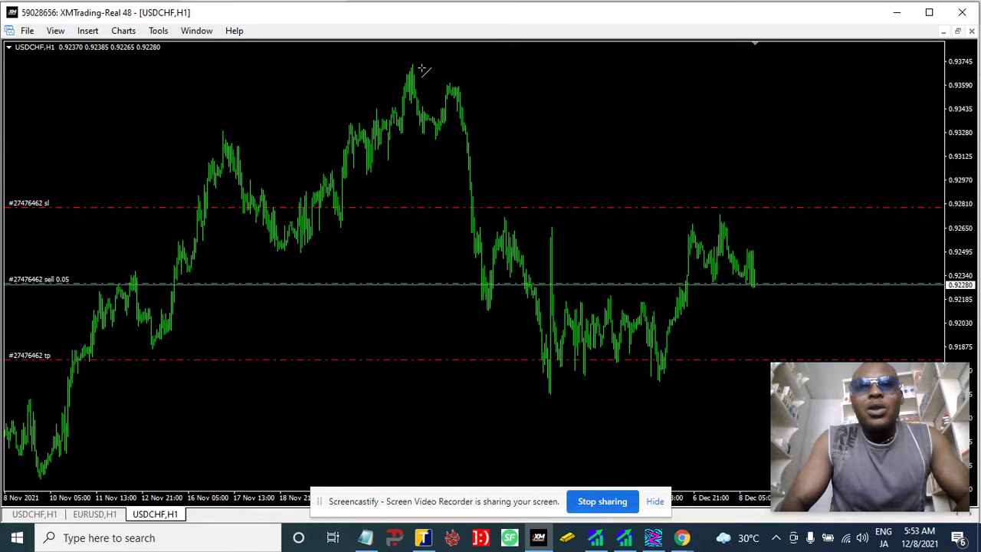
drag(393, 79, 495, 95)
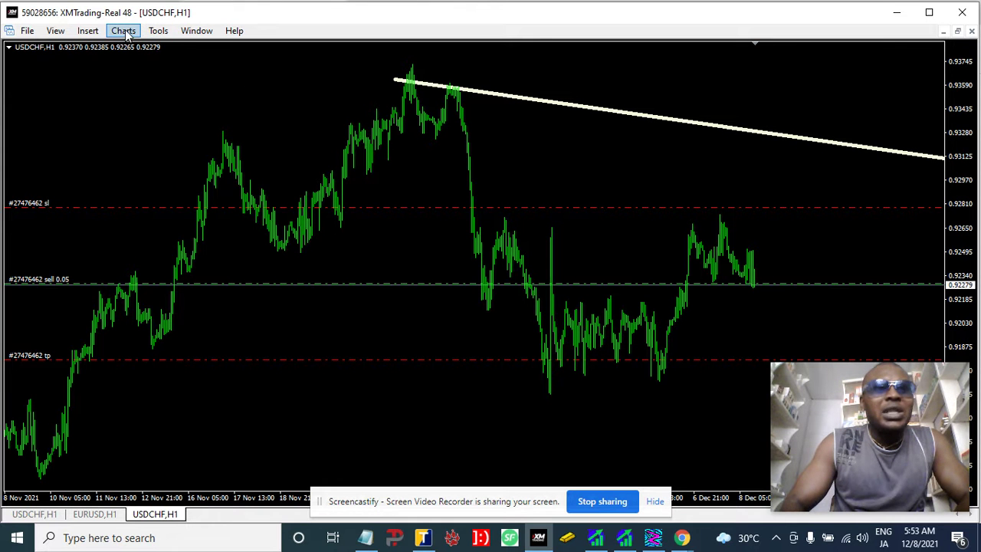
click(88, 30)
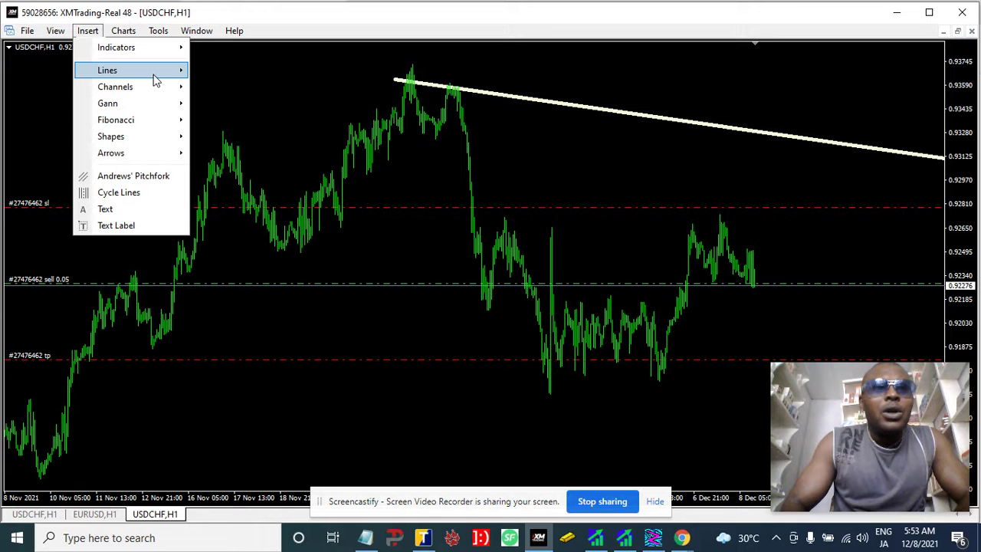
Draw a second trendline sloping down from the 6 December peak toward the right edge.
mouse_move(157, 74)
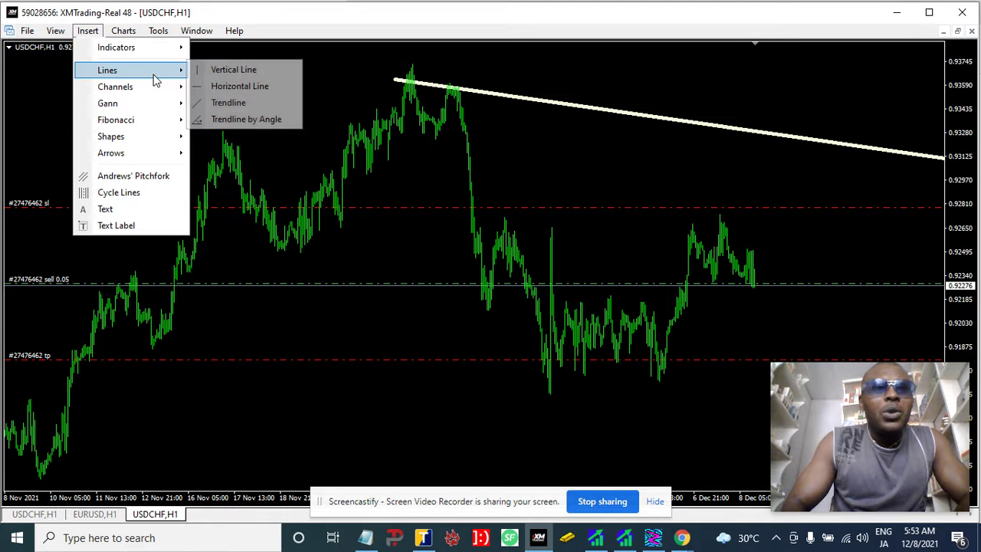
click(227, 106)
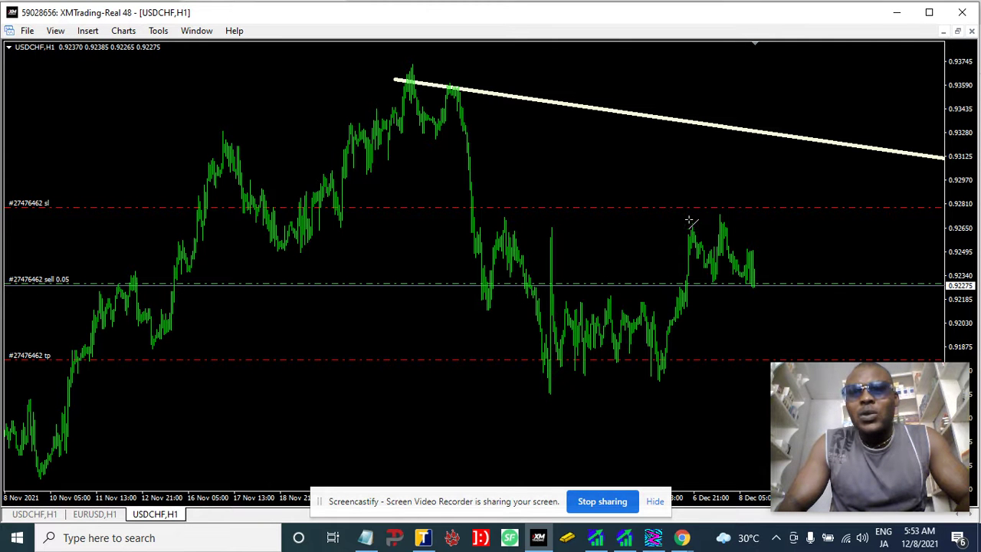
drag(689, 221, 797, 264)
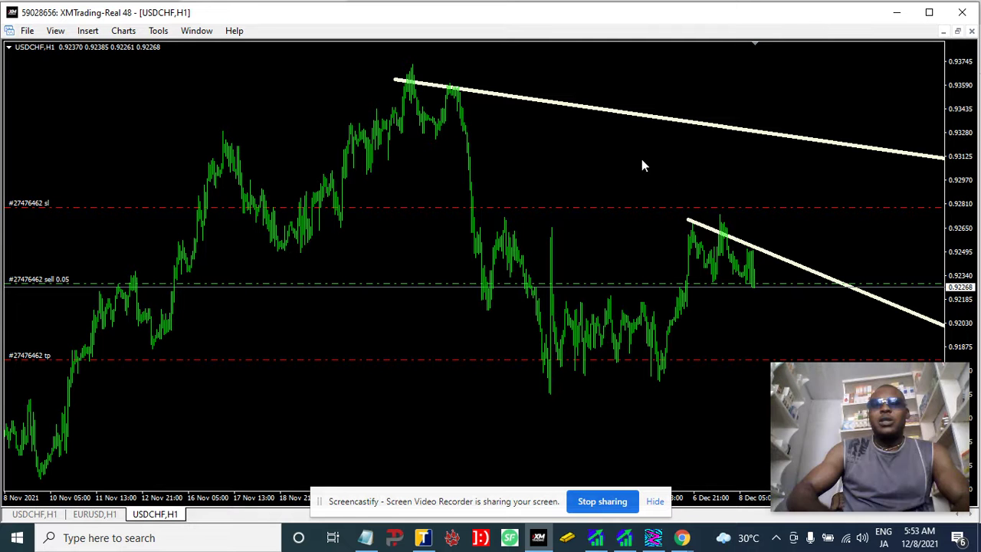
mouse_move(834, 410)
drag(832, 405, 73, 114)
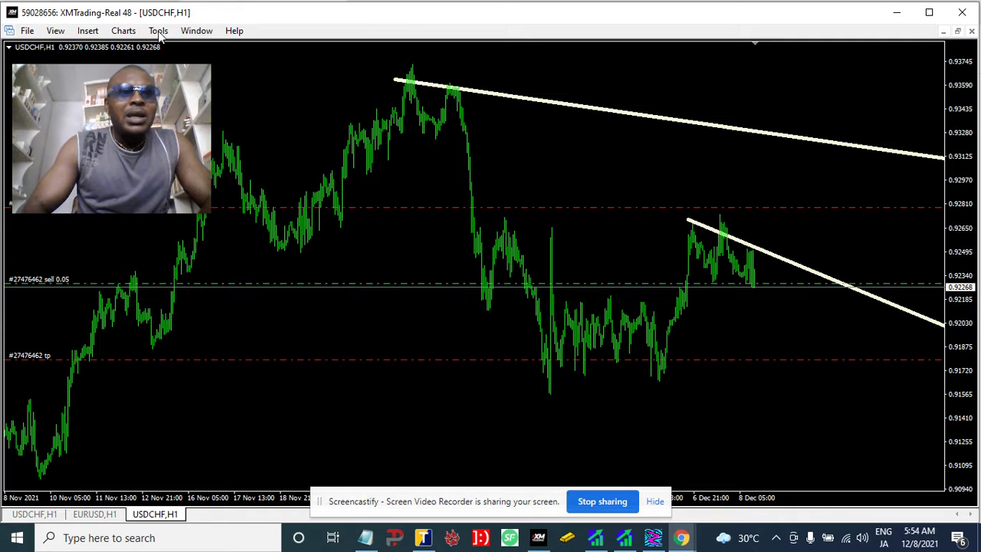
click(75, 97)
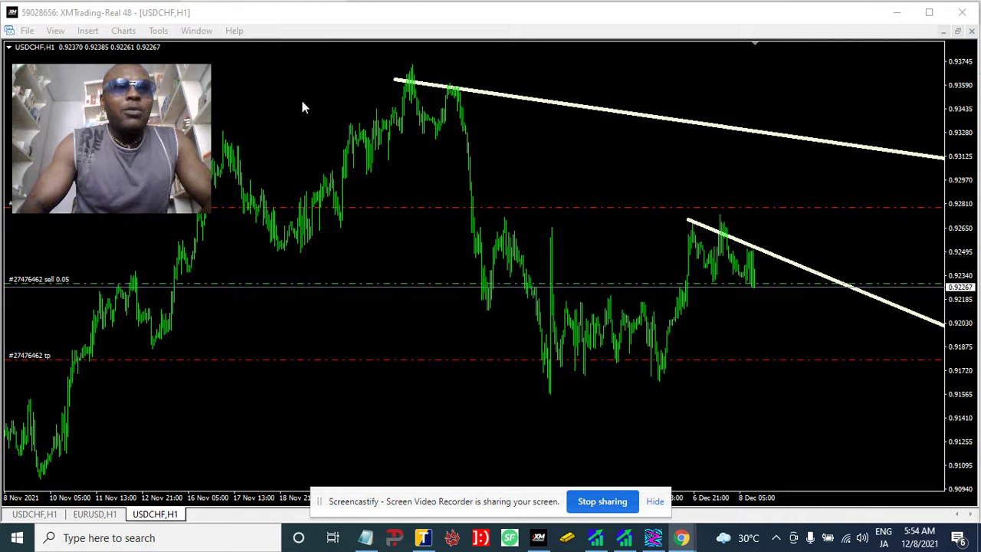
Pick SUPORT RESISTANCE from the custom indicators list to open its settings.
click(87, 33)
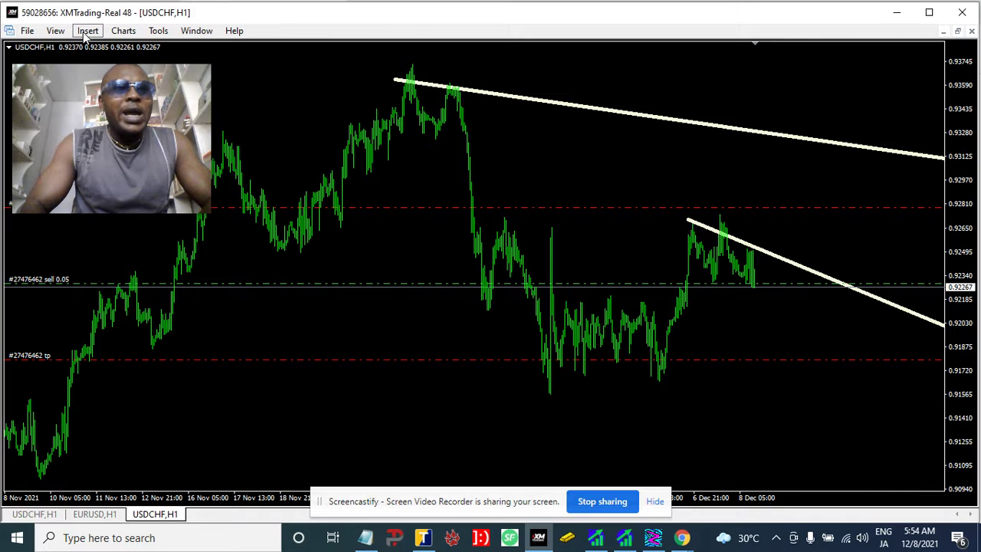
click(86, 32)
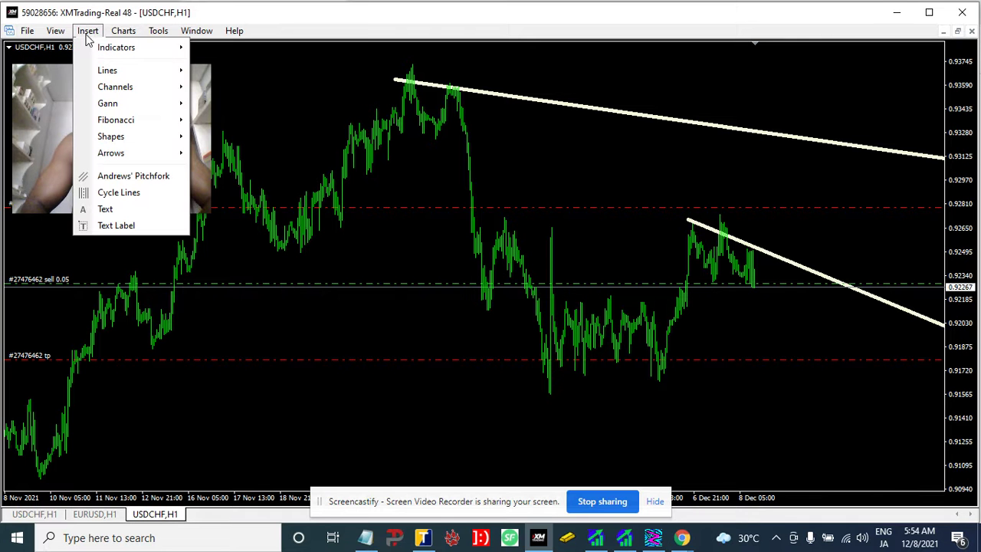
mouse_move(156, 47)
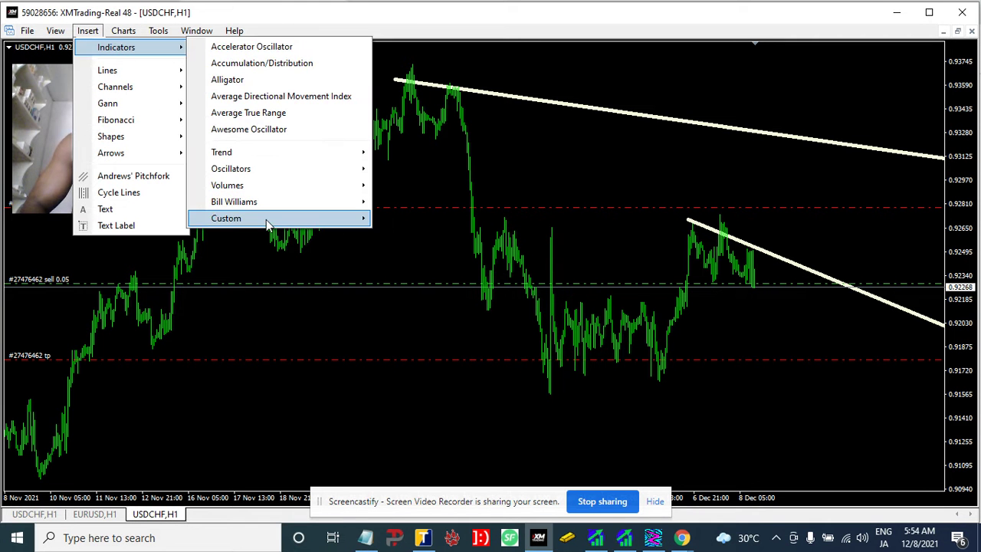
mouse_move(333, 220)
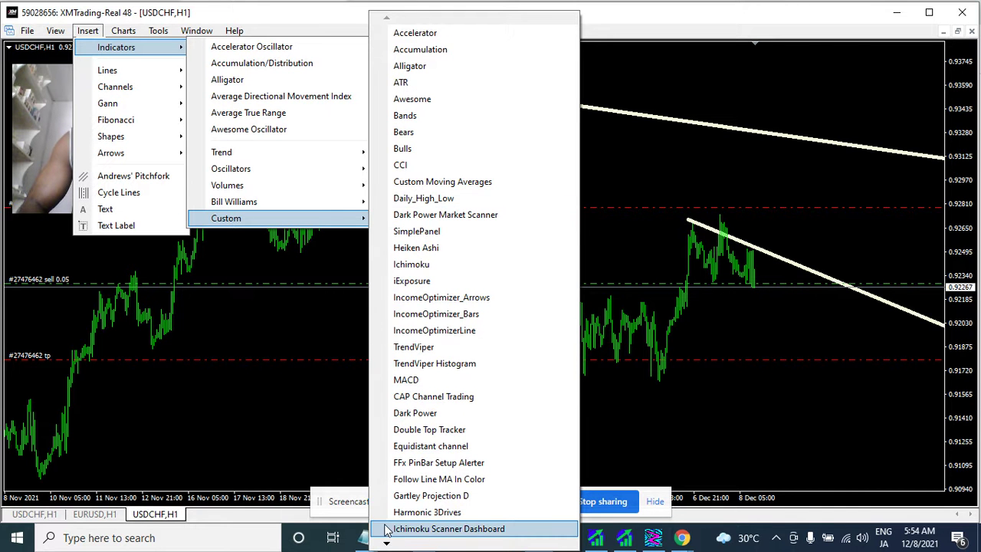
mouse_move(387, 544)
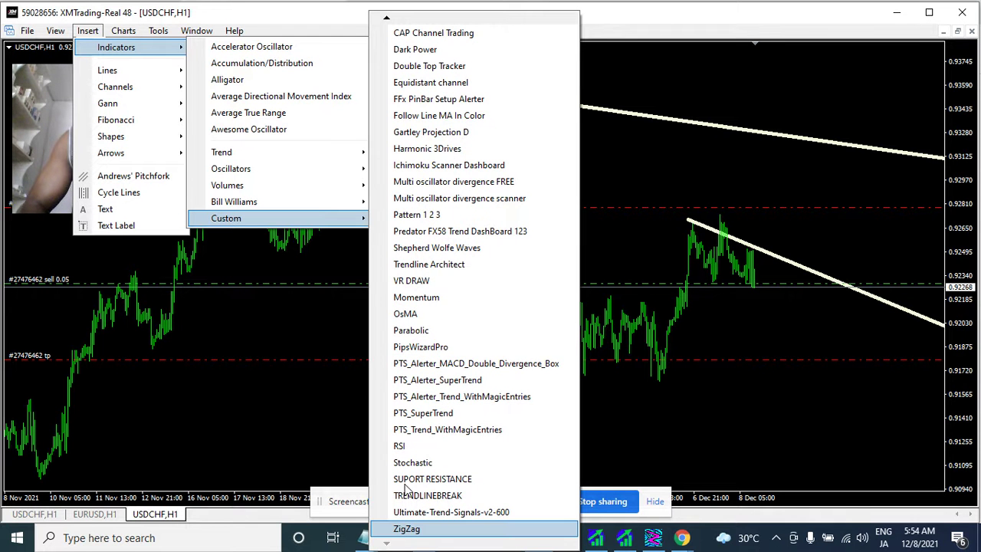
click(407, 494)
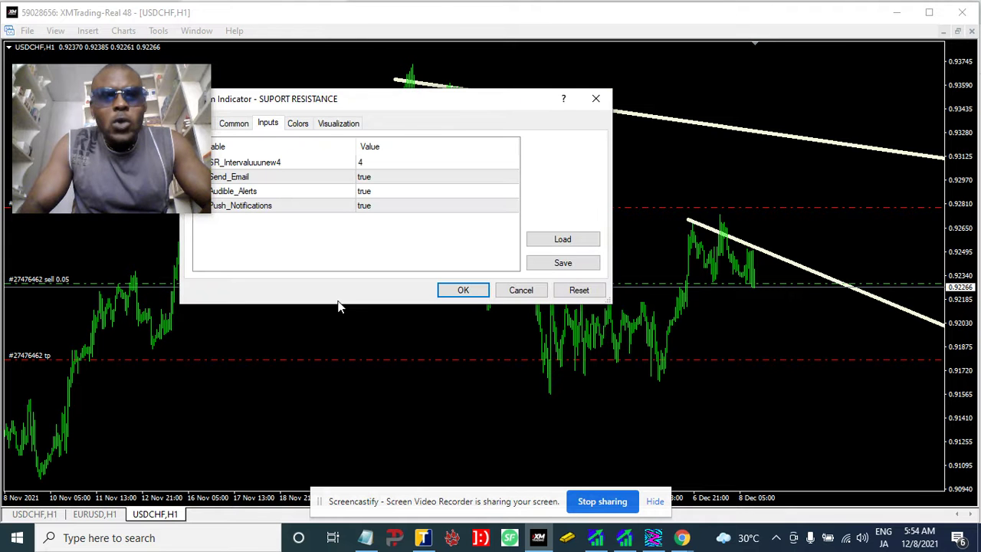
Set SR_Interval to 100 and attach the SUPORT RESISTANCE indicator to the chart.
double_click(381, 167)
key(Return)
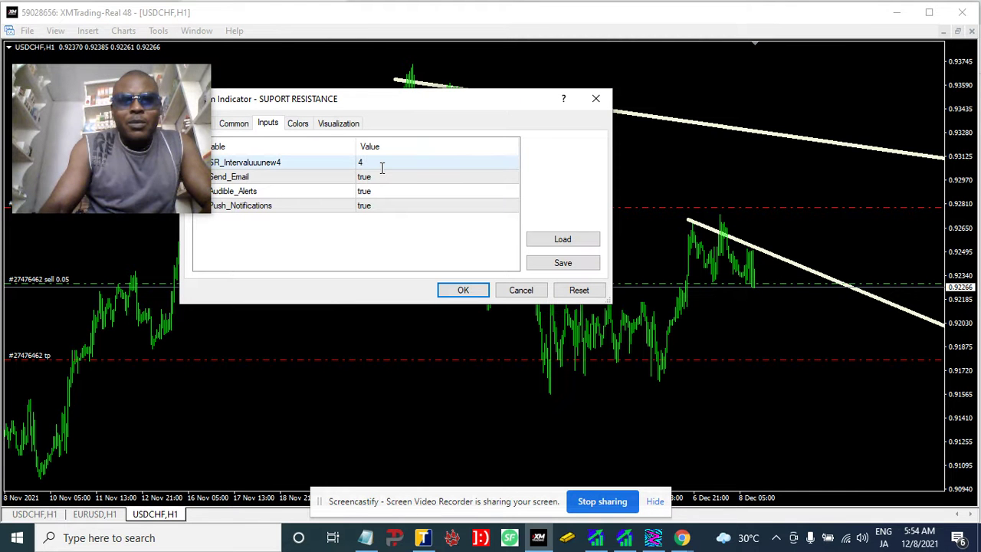
double_click(381, 167)
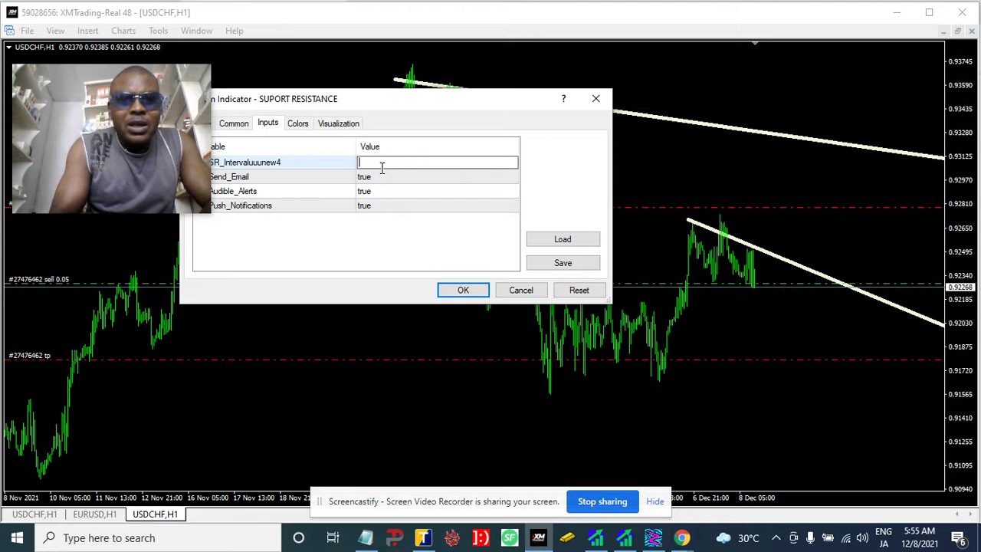
text(1)
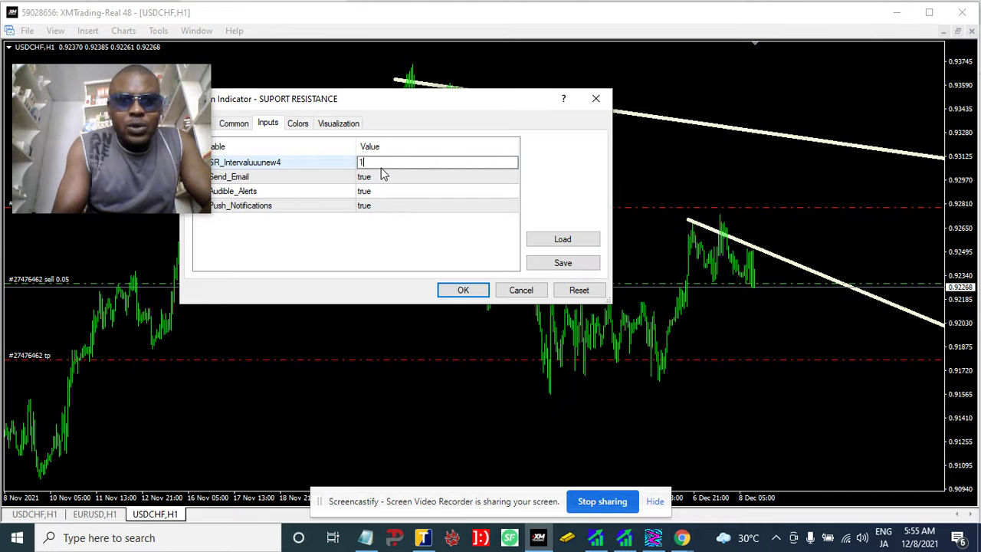
text(0)
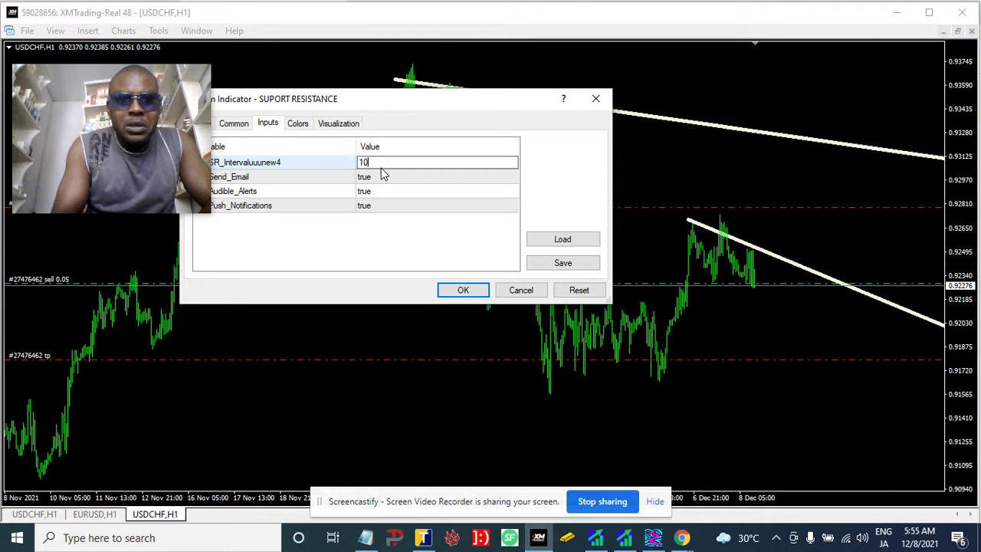
text(0)
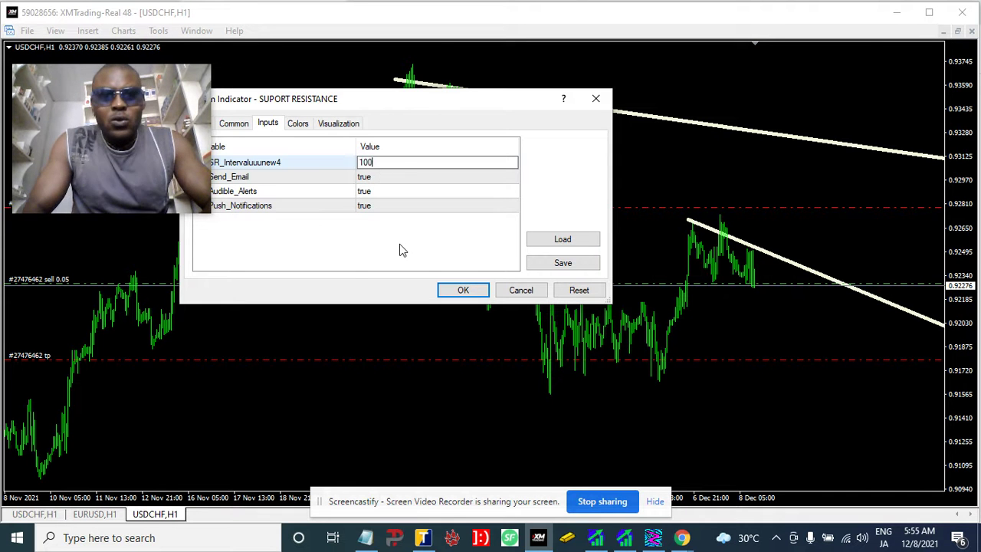
click(462, 295)
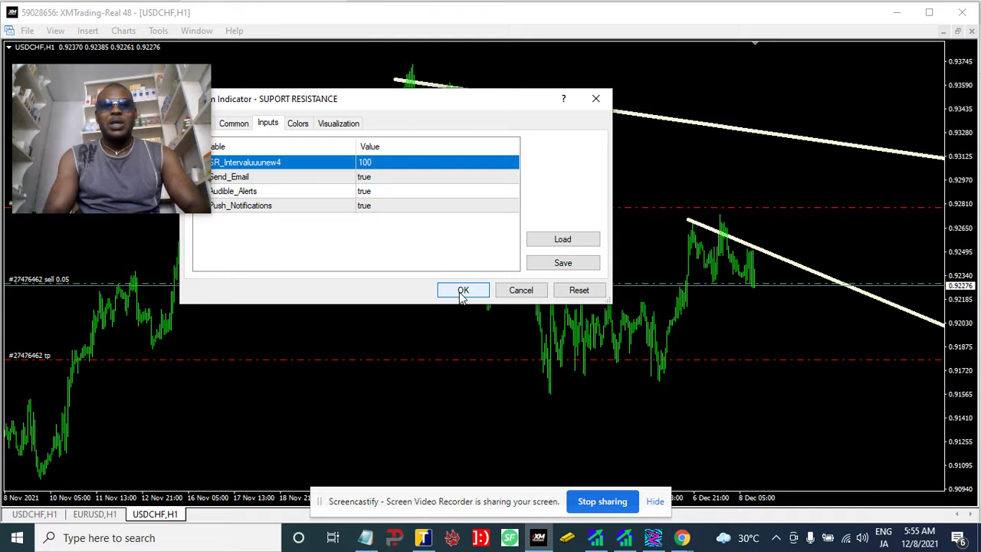
click(462, 290)
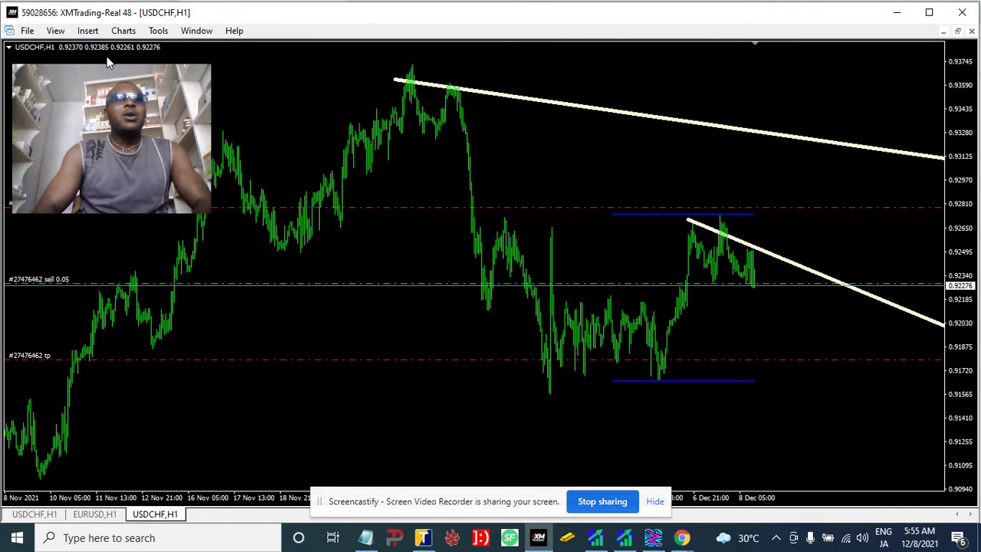
Place a green horizontal line near 0.93280.
click(56, 32)
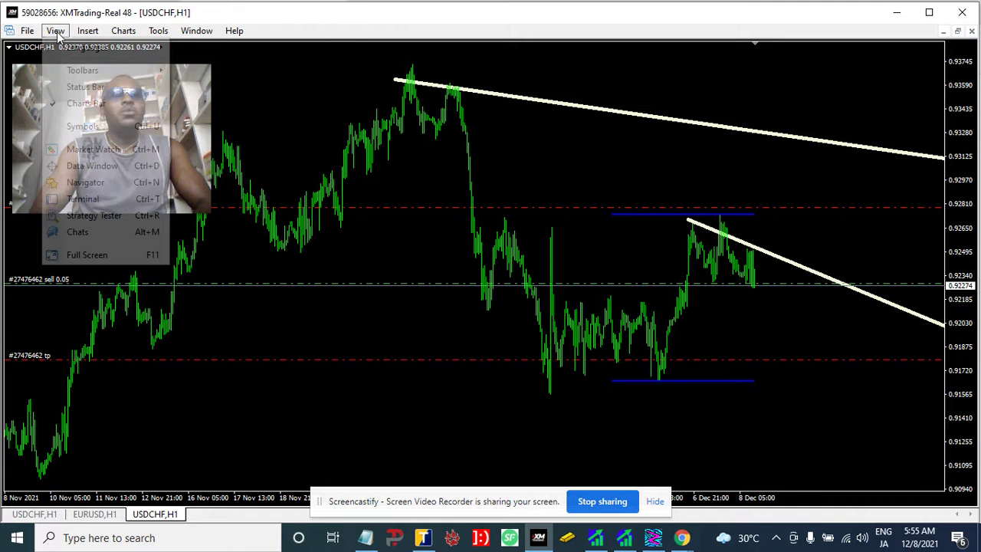
click(87, 34)
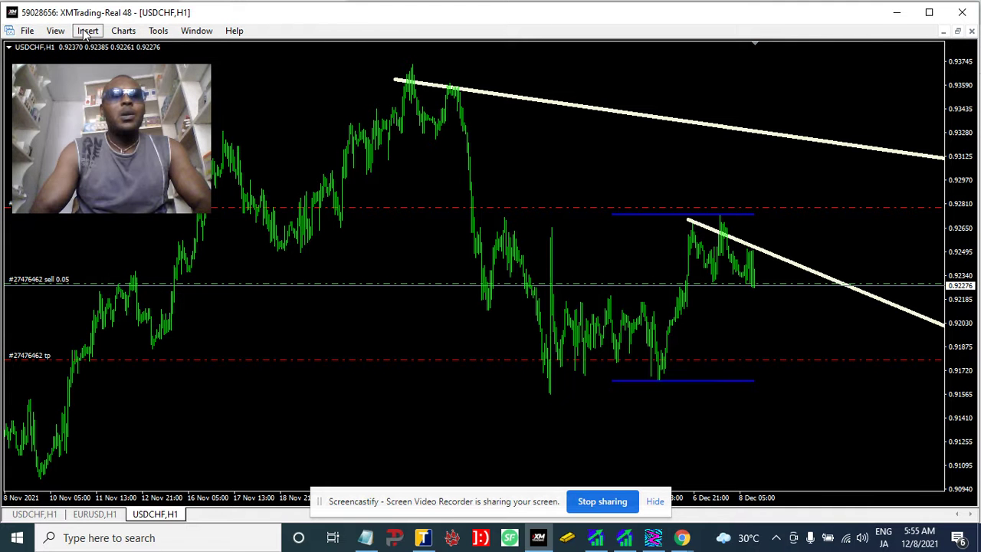
click(87, 33)
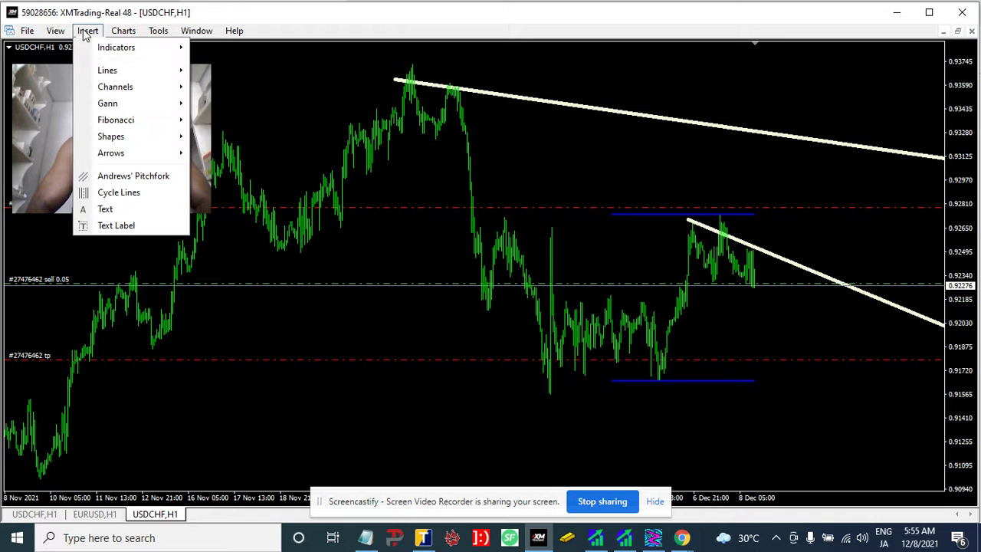
mouse_move(154, 73)
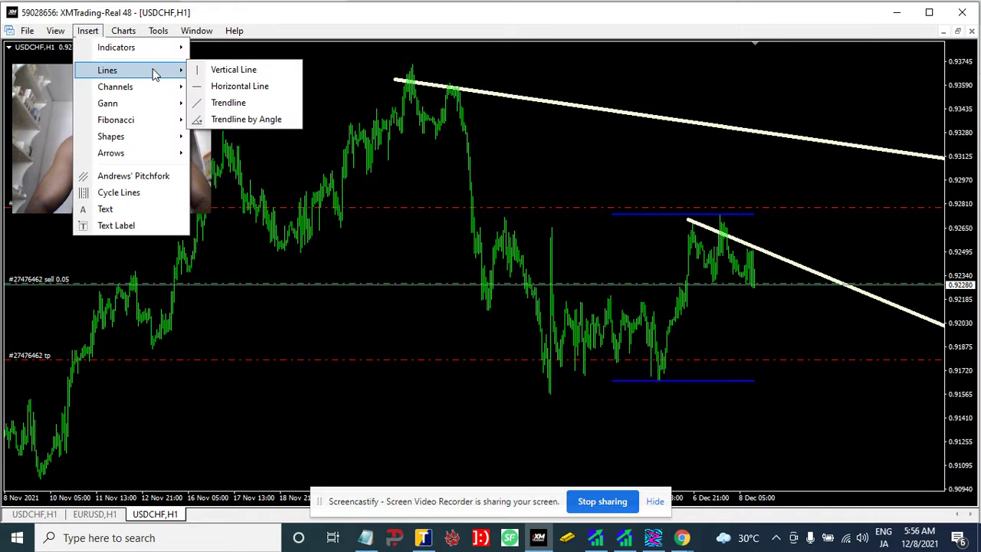
click(233, 87)
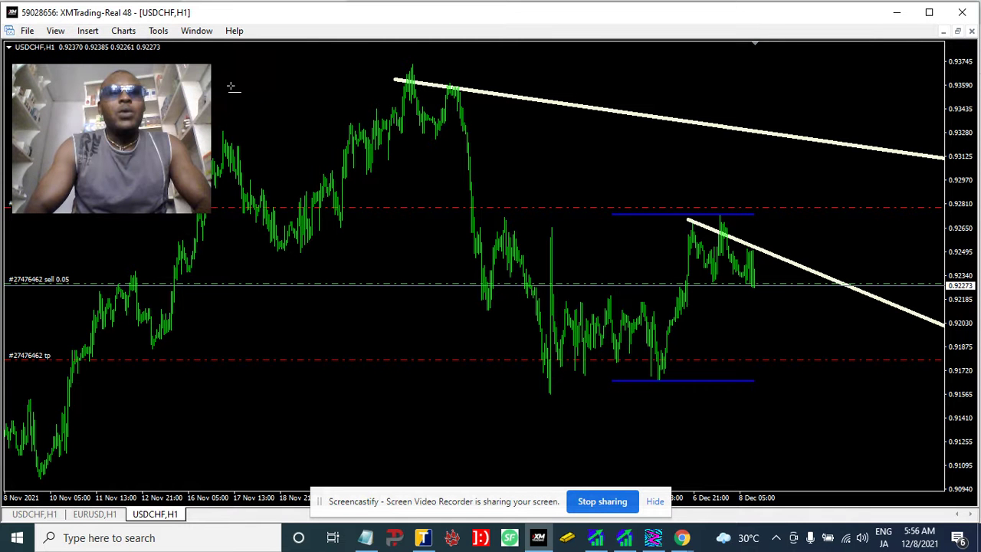
click(434, 134)
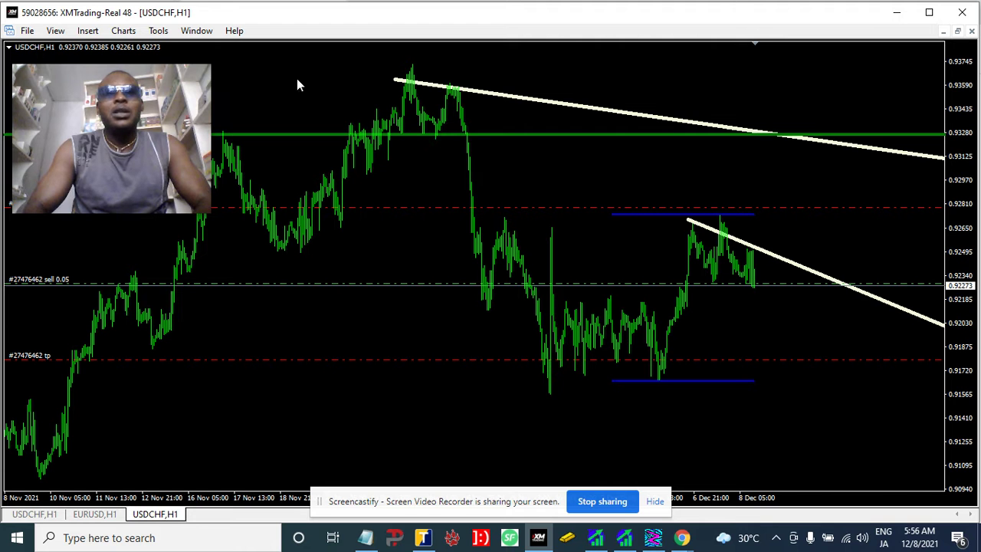
Place a second horizontal line just below 0.92340, near the current price.
click(88, 34)
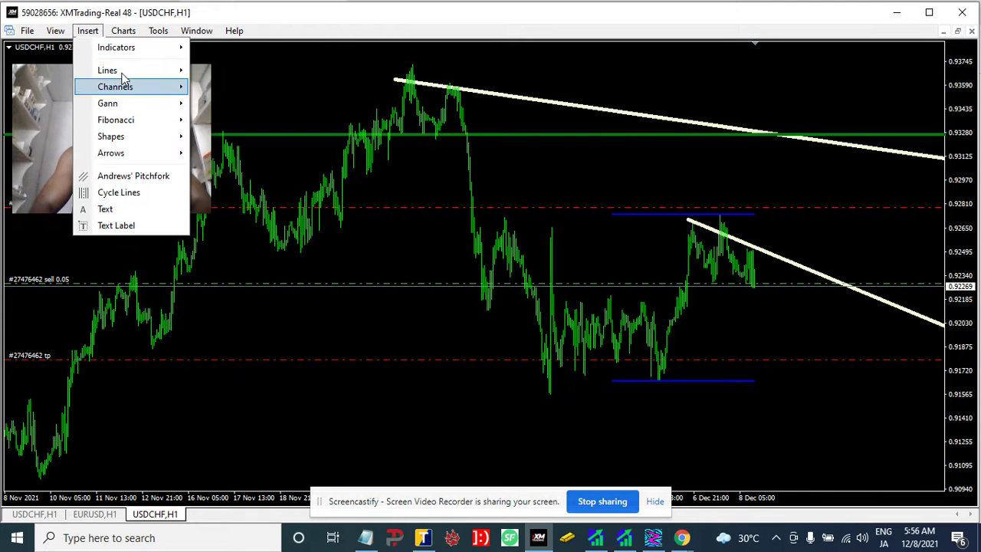
mouse_move(146, 74)
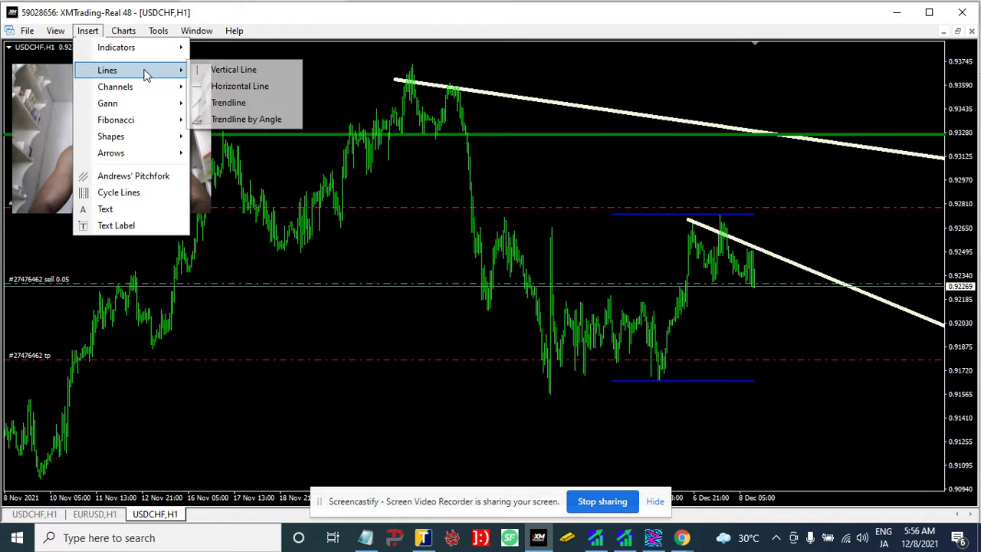
click(219, 87)
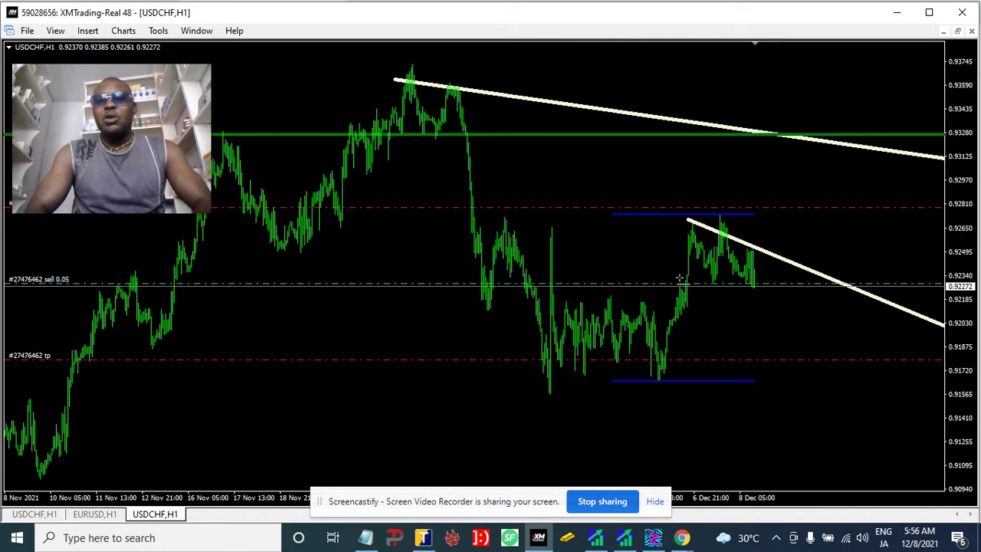
click(707, 287)
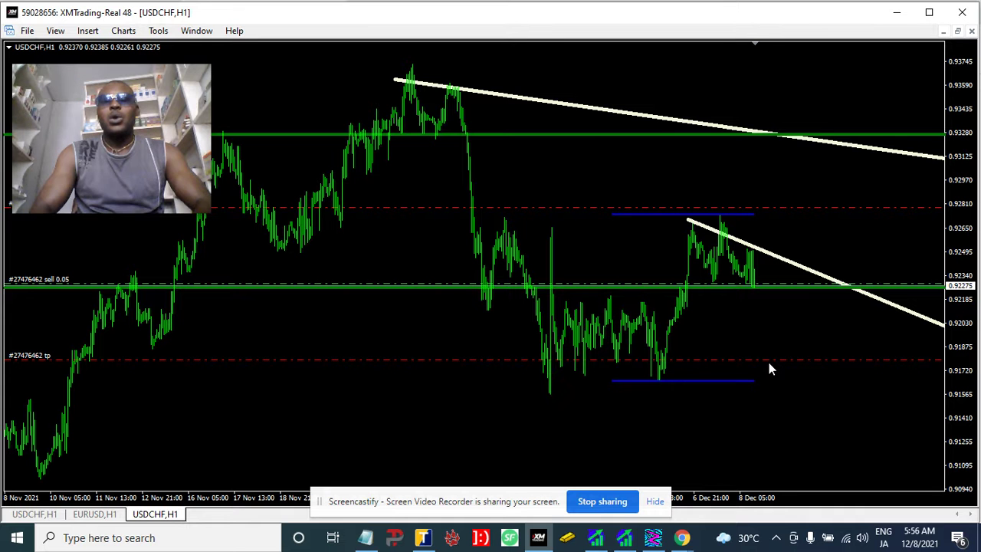
Place a third horizontal line near 0.91720, just above the blue support level.
click(88, 32)
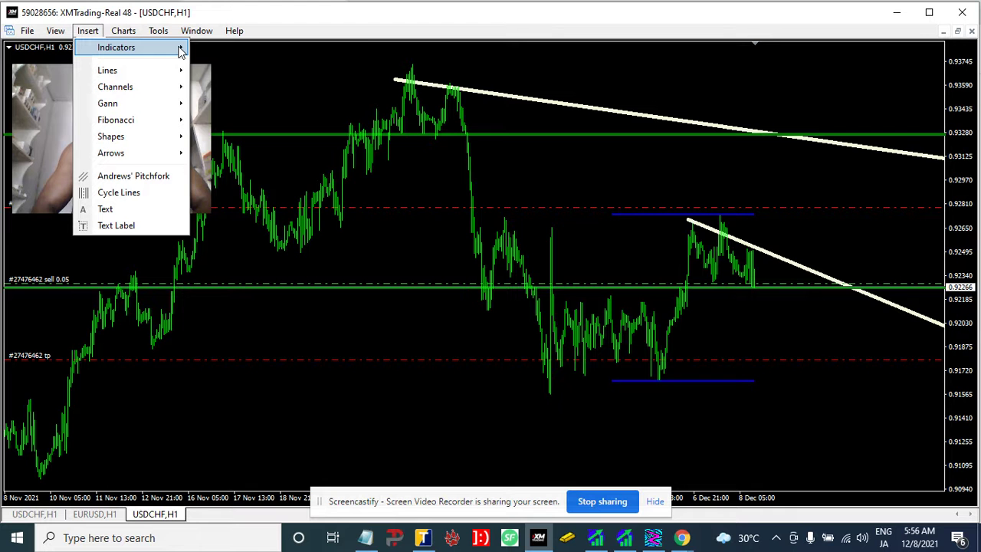
mouse_move(181, 51)
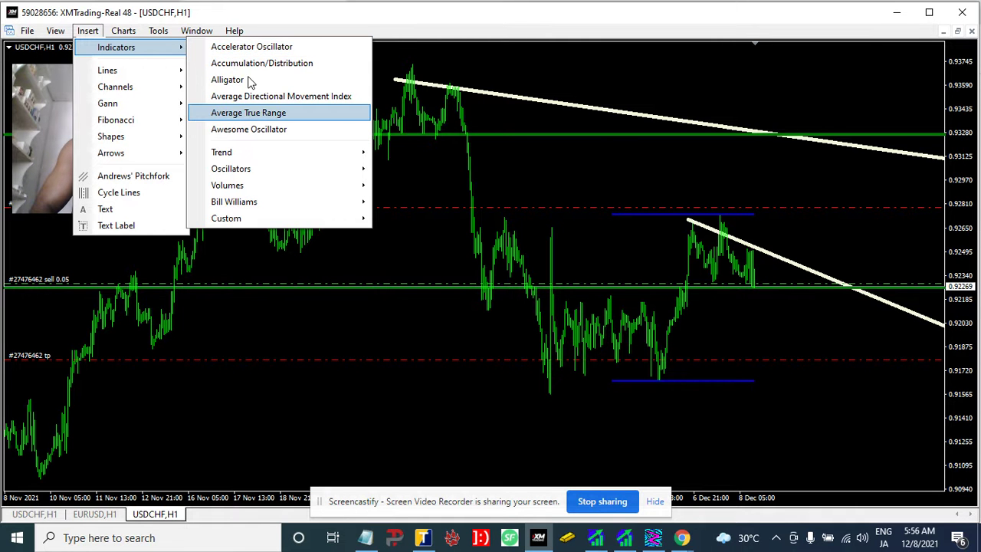
click(88, 31)
click(95, 34)
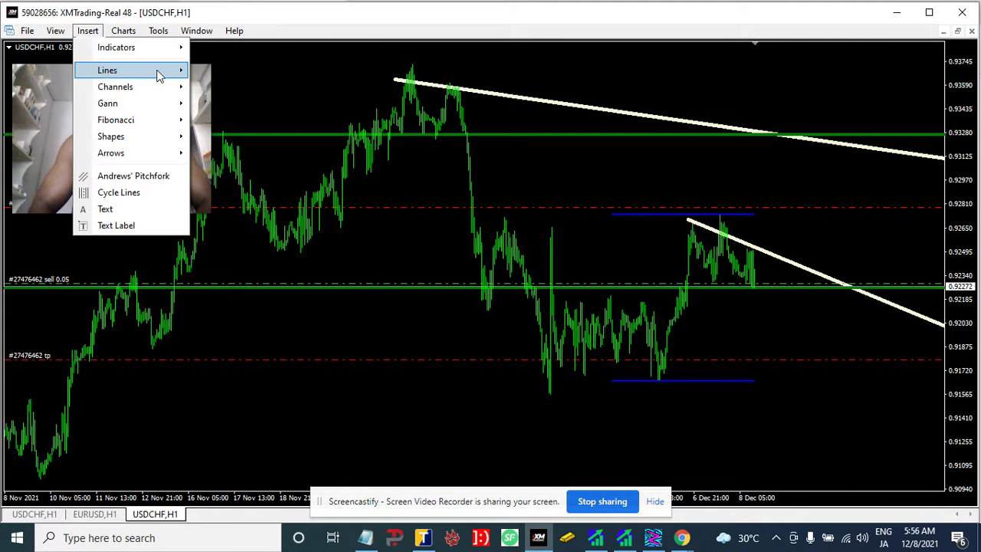
click(156, 74)
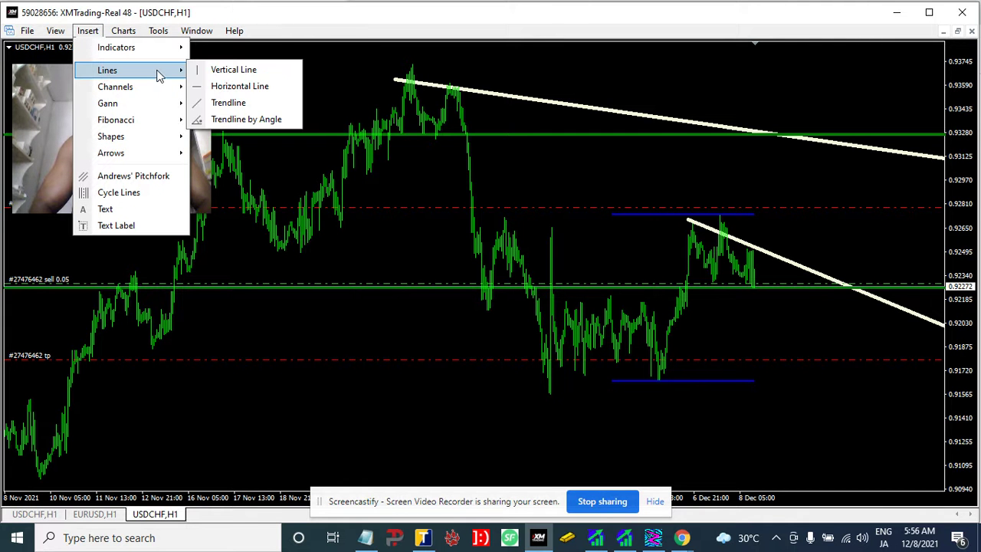
click(230, 88)
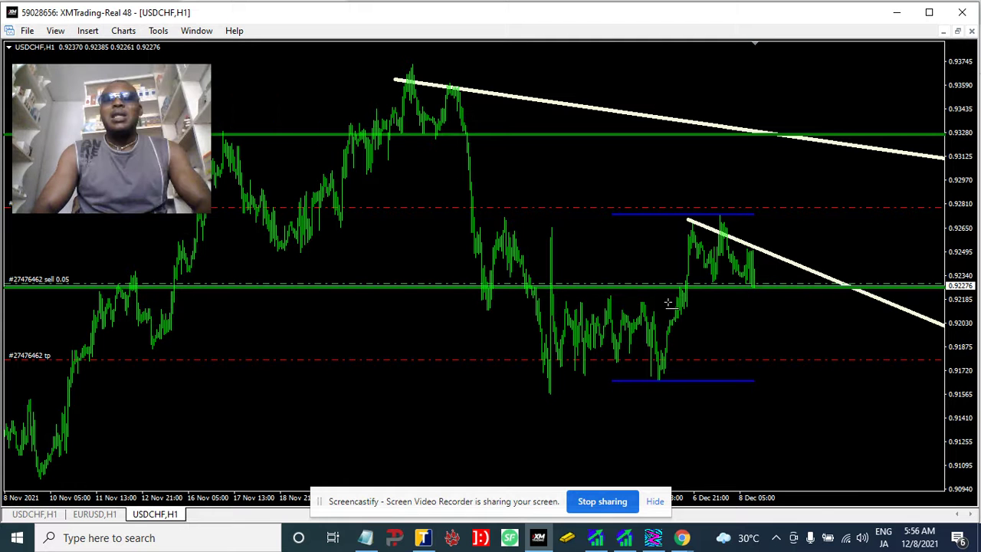
click(690, 369)
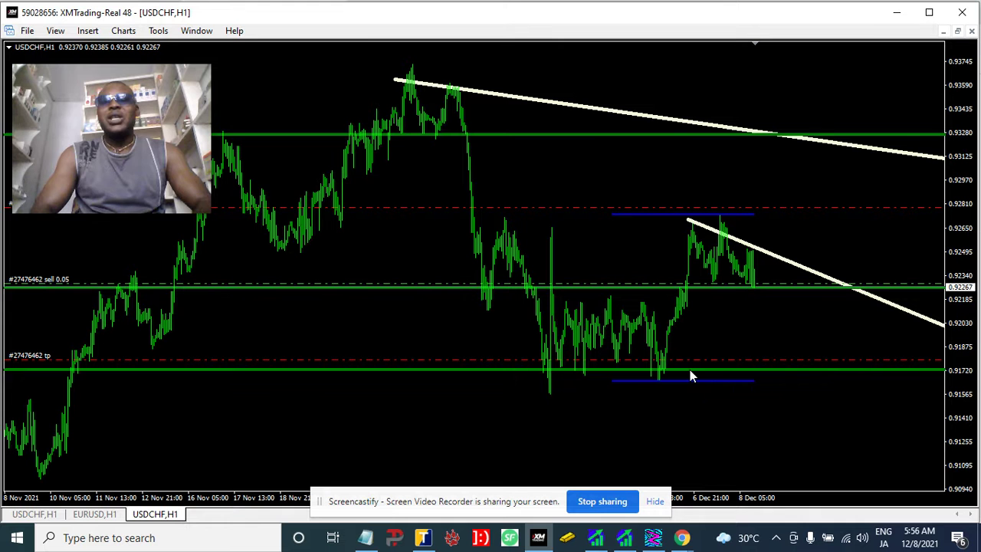
Change the colour of the horizontal line near 0.91720 to Aqua, then deselect it.
right_click(786, 369)
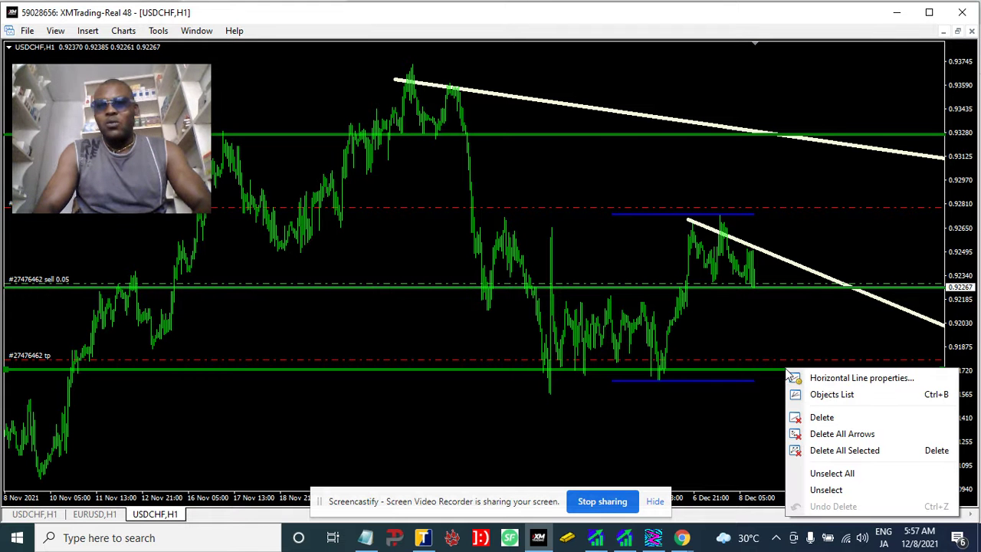
click(827, 380)
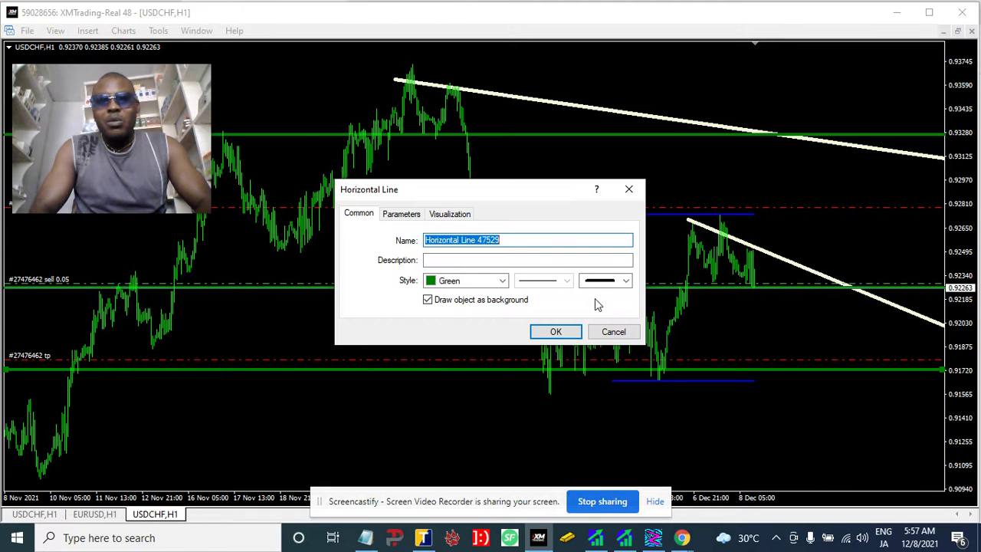
click(503, 281)
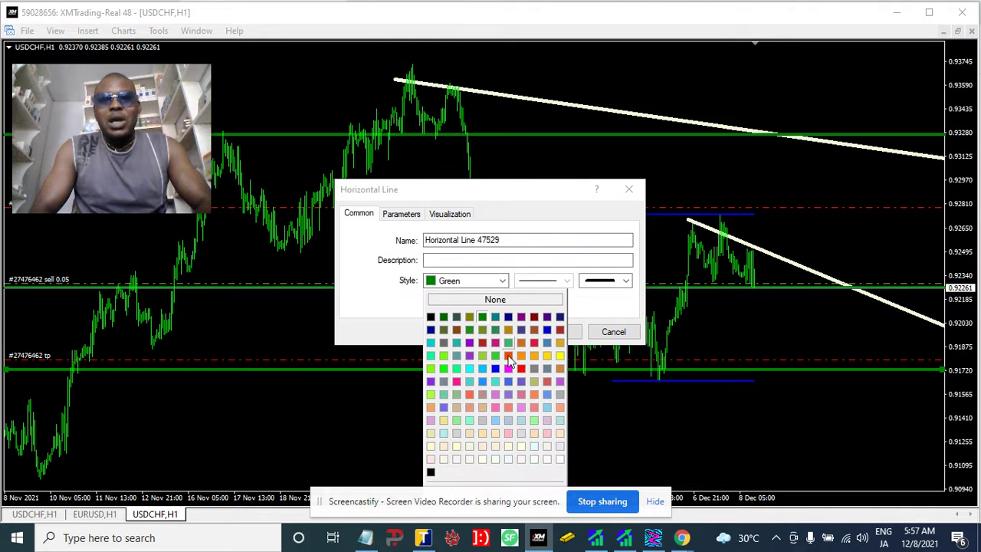
click(471, 369)
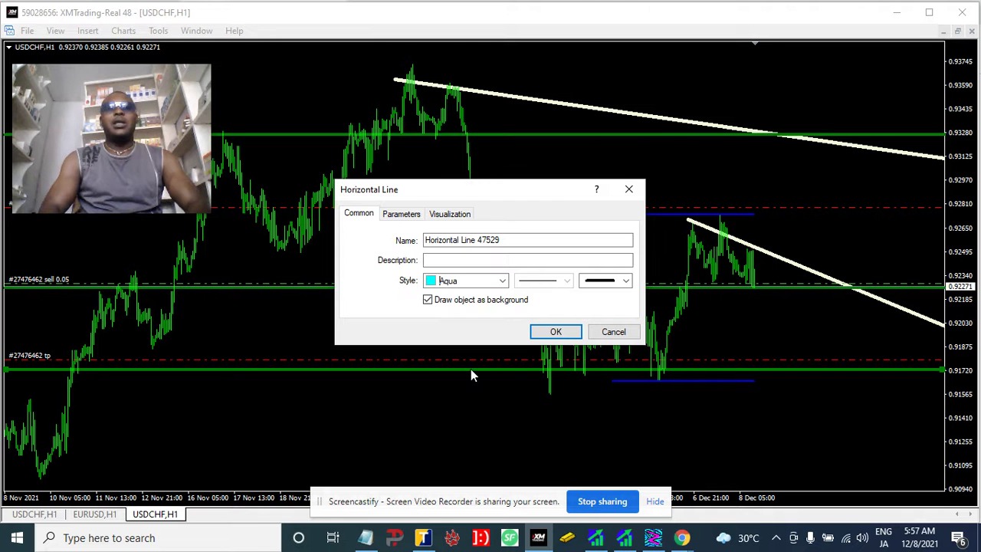
click(549, 334)
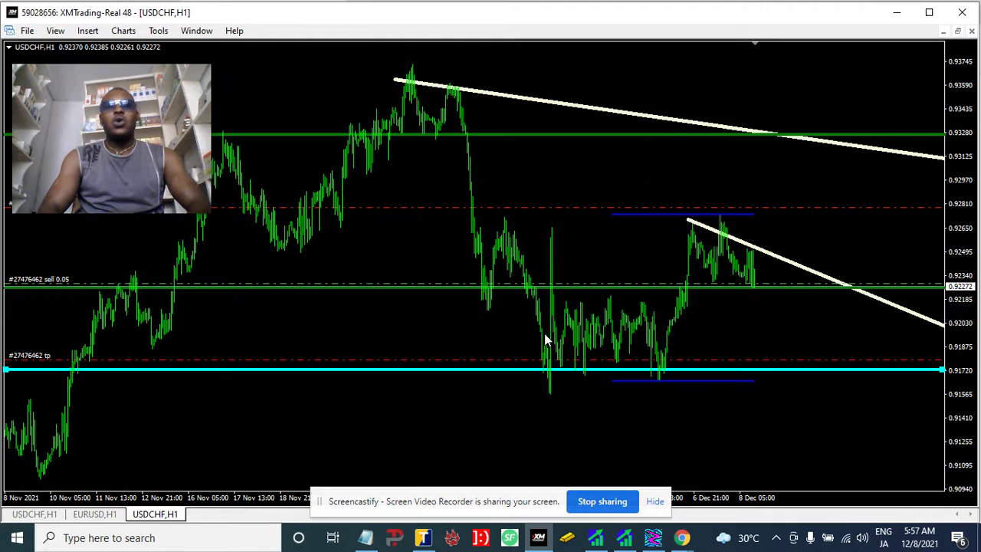
double_click(765, 370)
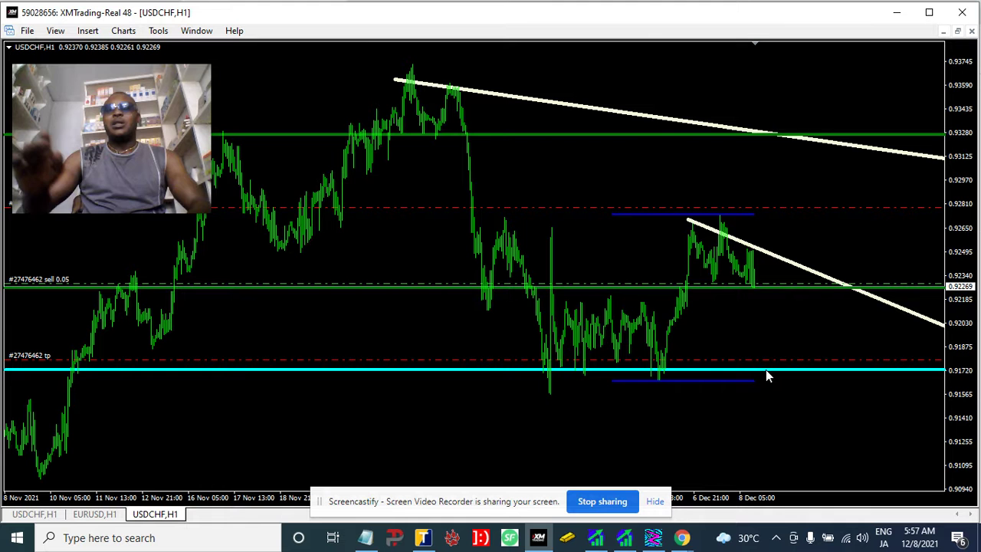